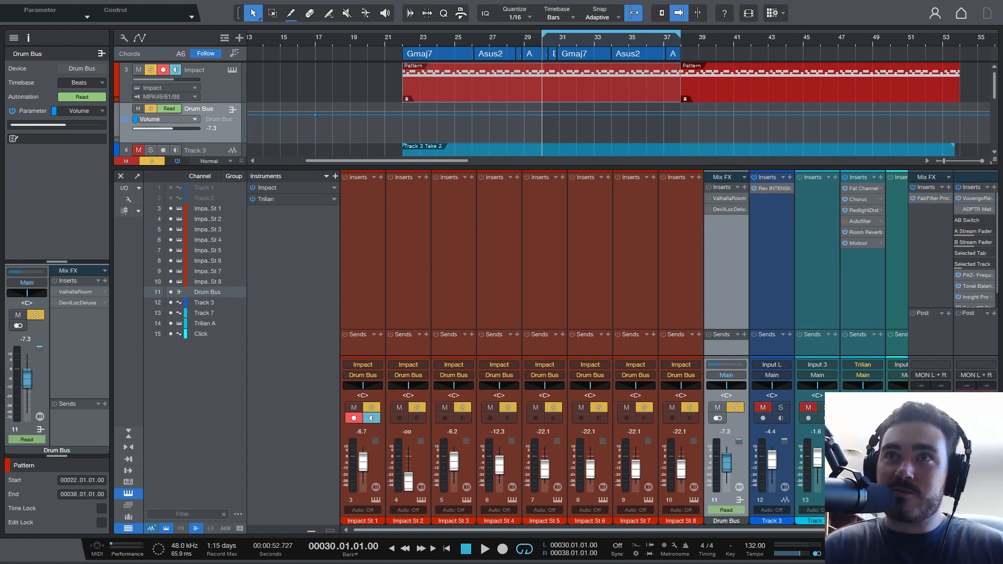
Play the looped Impact drum pattern and examine its step sequence and sample pads in Impact XT.
{"action": "key", "text": "F3"}
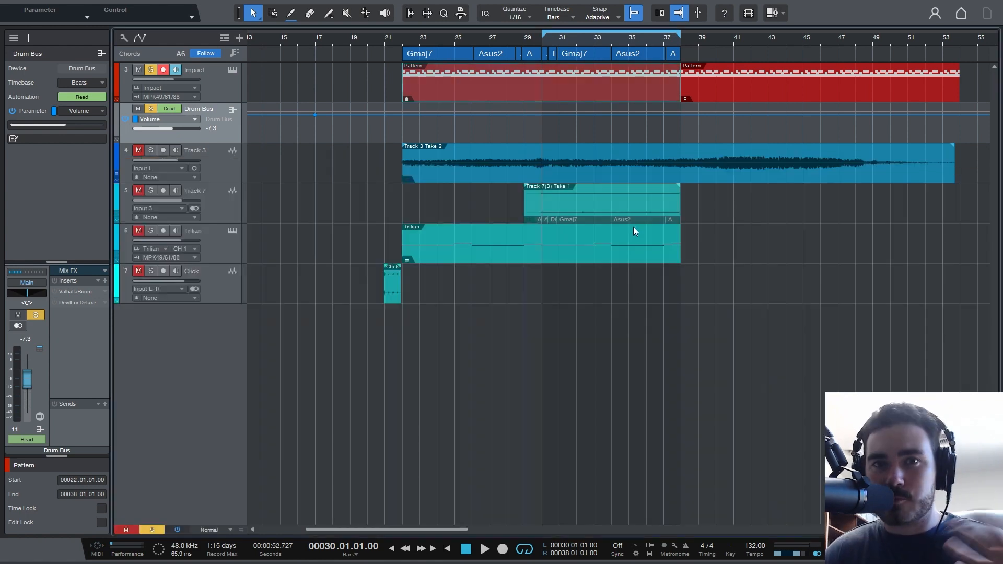
{"action": "key", "text": "F2"}
{"action": "key", "text": "space"}
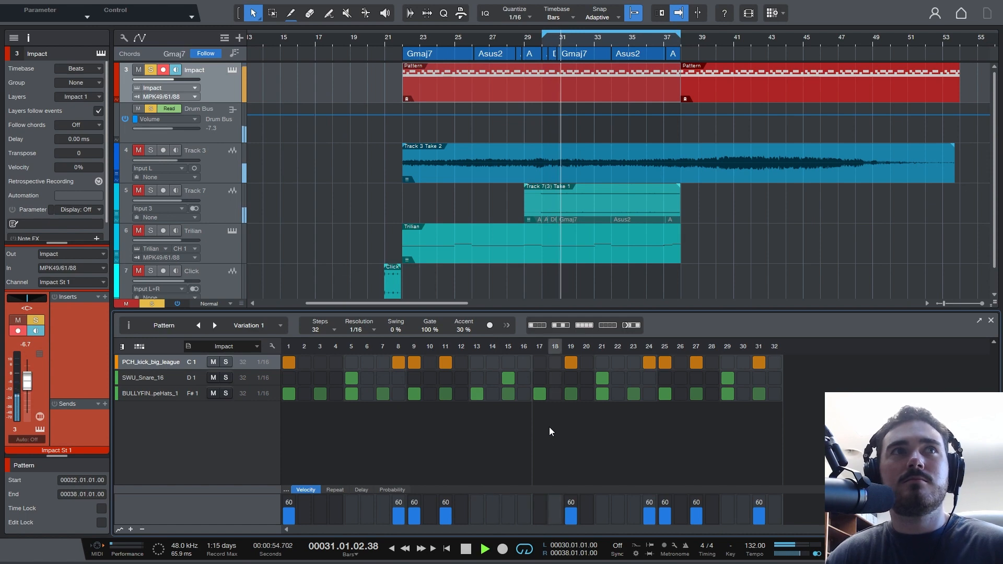
{"action": "left_click", "coordinate": [234, 71]}
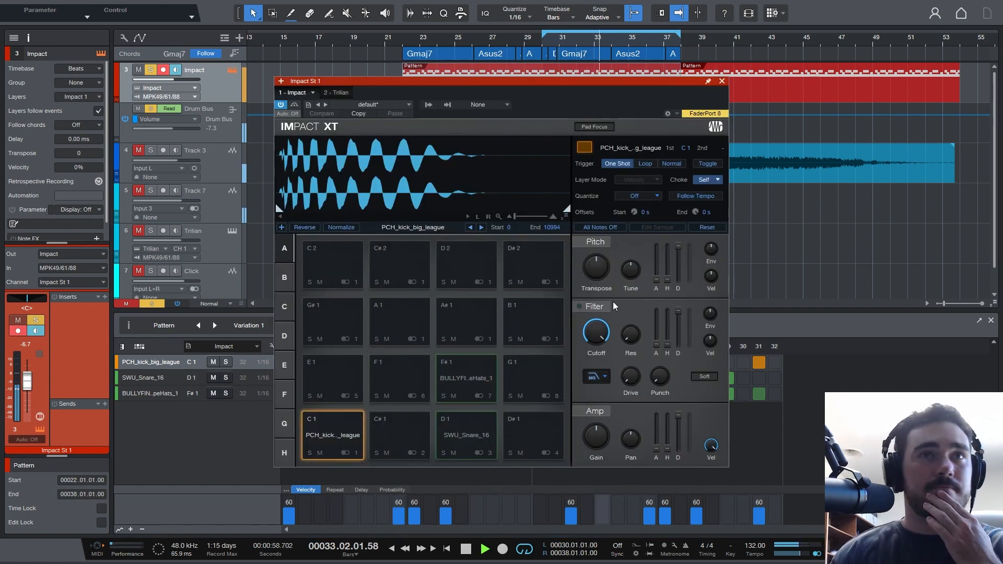
{"action": "key", "text": "space"}
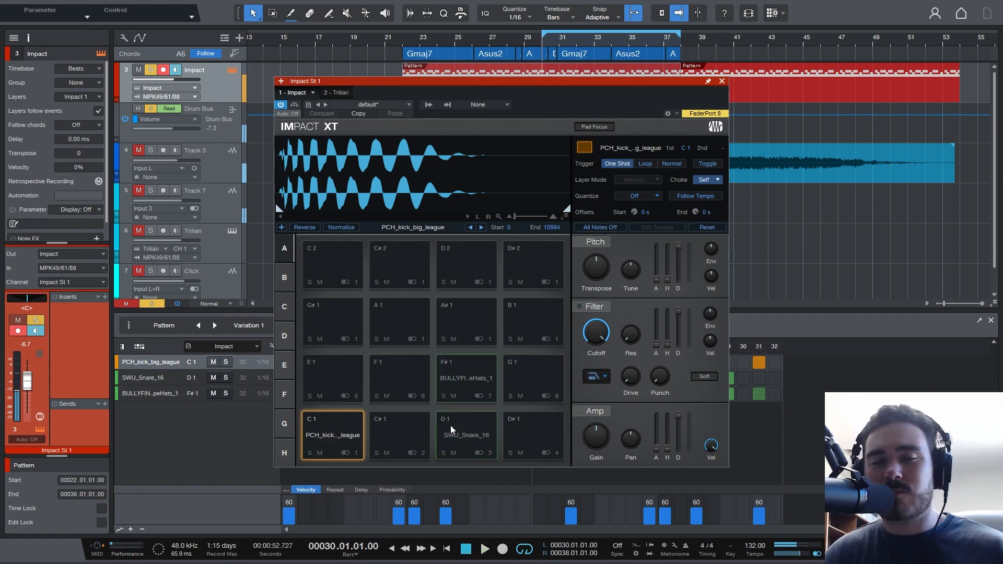
{"action": "left_click", "coordinate": [721, 81]}
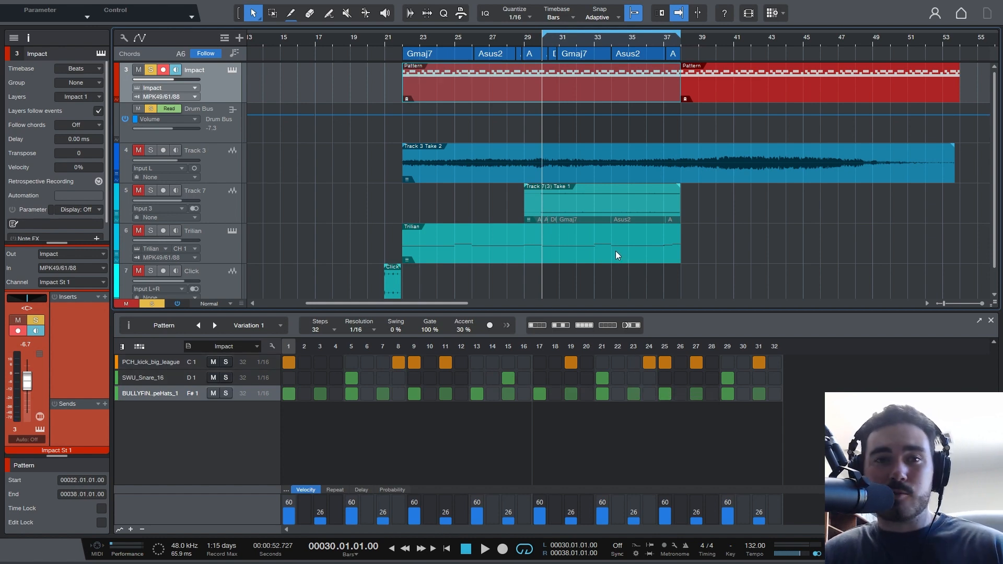
{"action": "key", "text": "F2"}
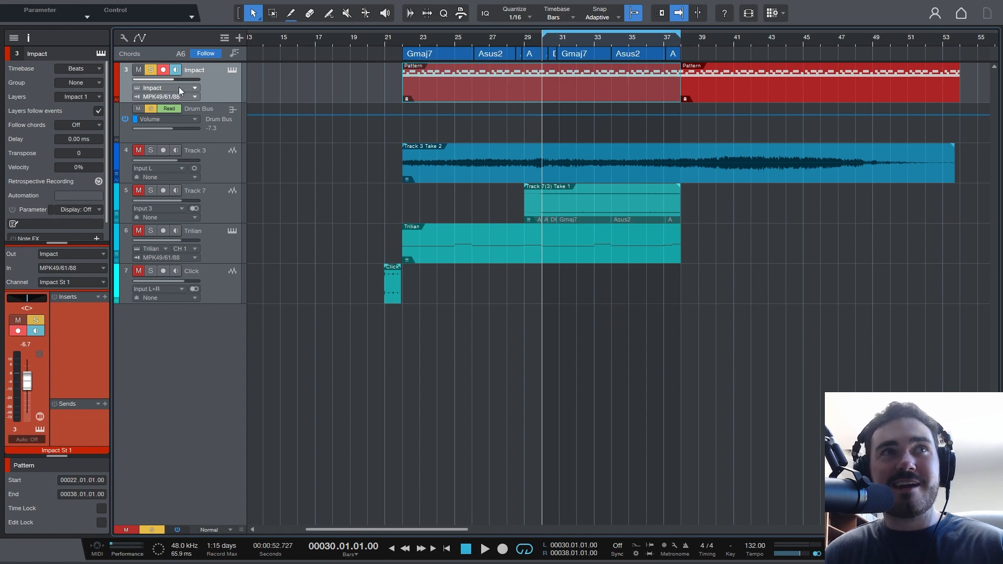
Show the mixer and activate the ValhallaRoom reverb on the Drum Bus while auditioning the soloed drum loop.
{"action": "key", "text": "F3"}
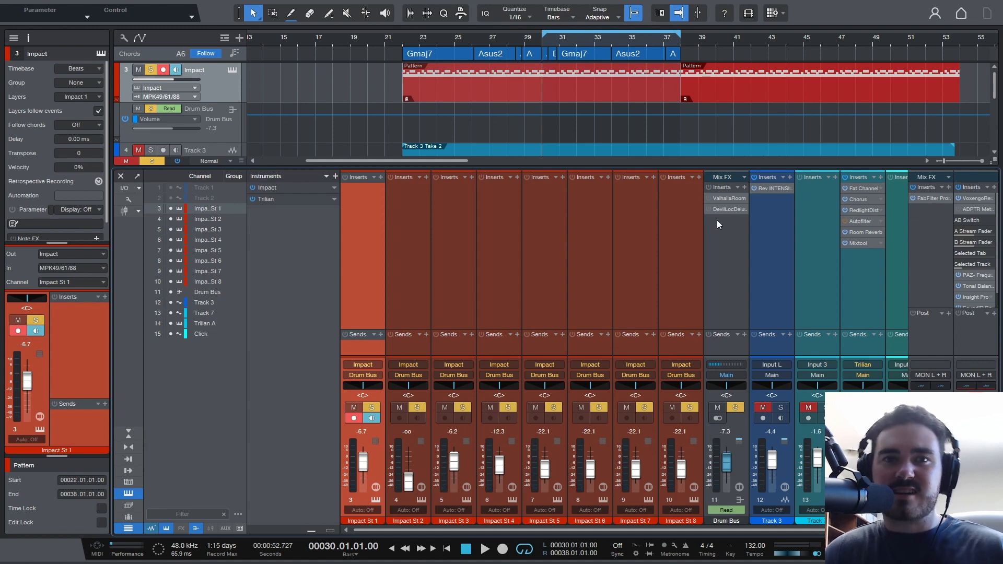
{"action": "left_click", "coordinate": [719, 199]}
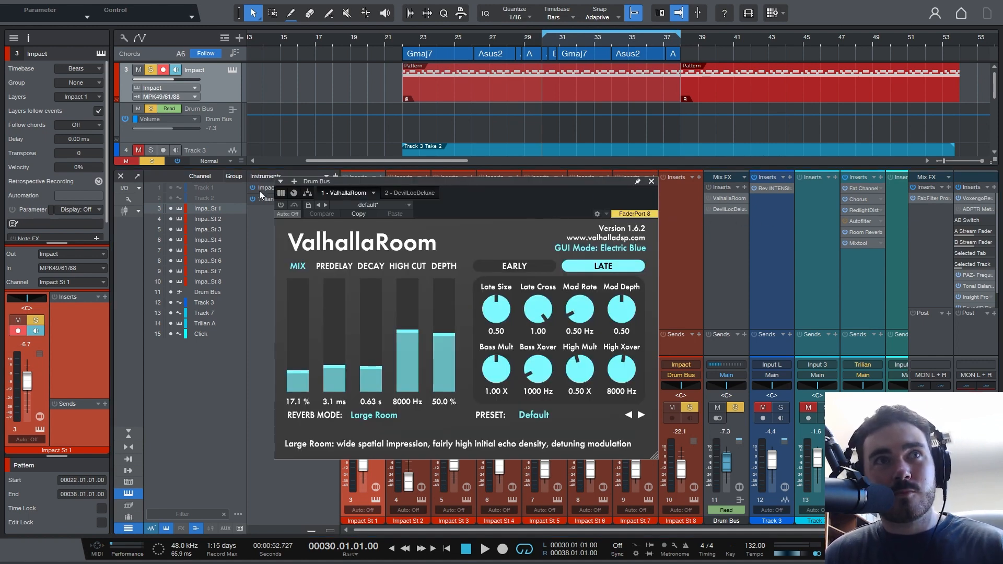
{"action": "key", "text": "space"}
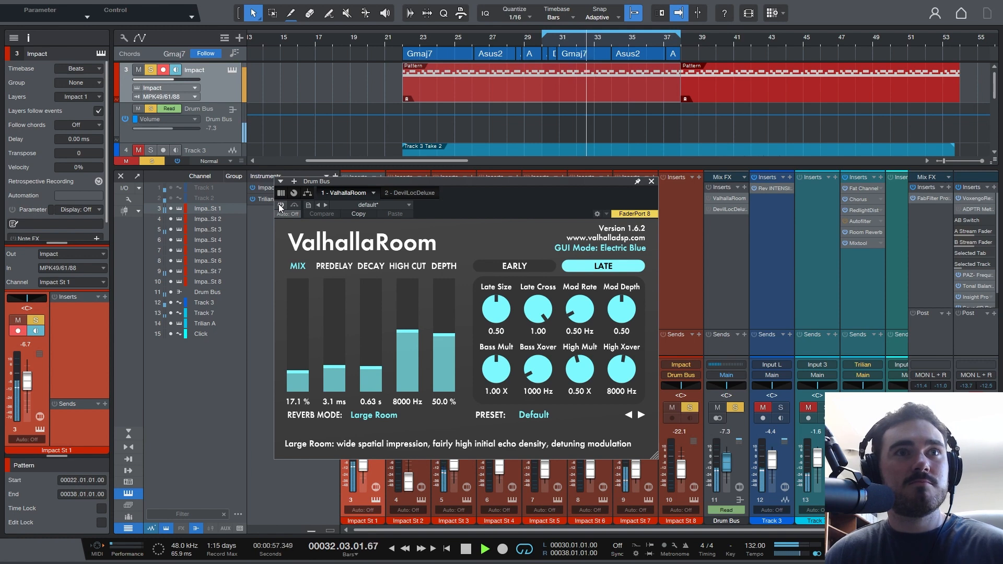
{"action": "key", "text": "space"}
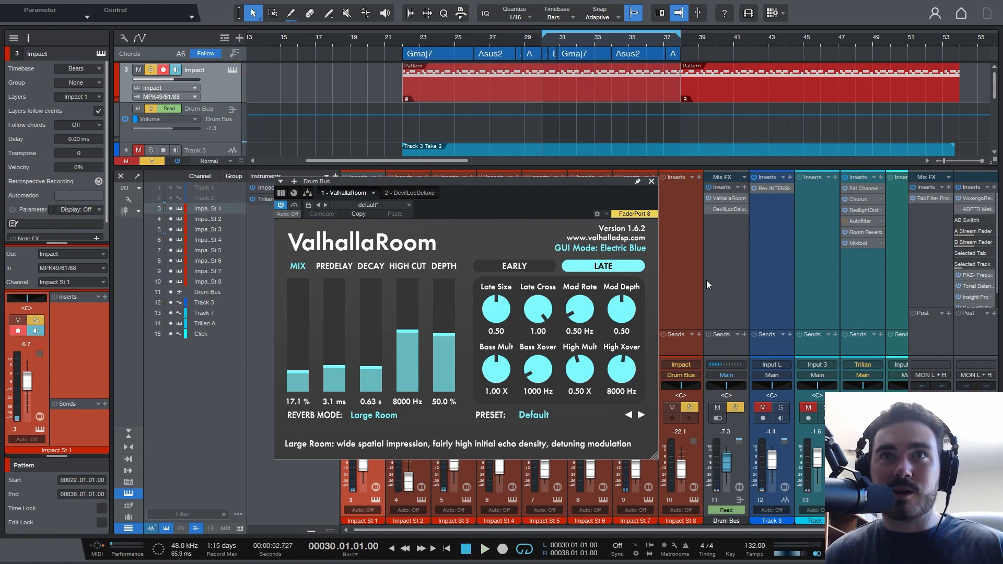
Show the Drum Bus's DevilLocDeluxe settings and add LocnessV2 as its third insert.
{"action": "left_click", "coordinate": [729, 209]}
{"action": "left_click_drag", "start_coordinate": [618, 183], "coordinate": [538, 157]}
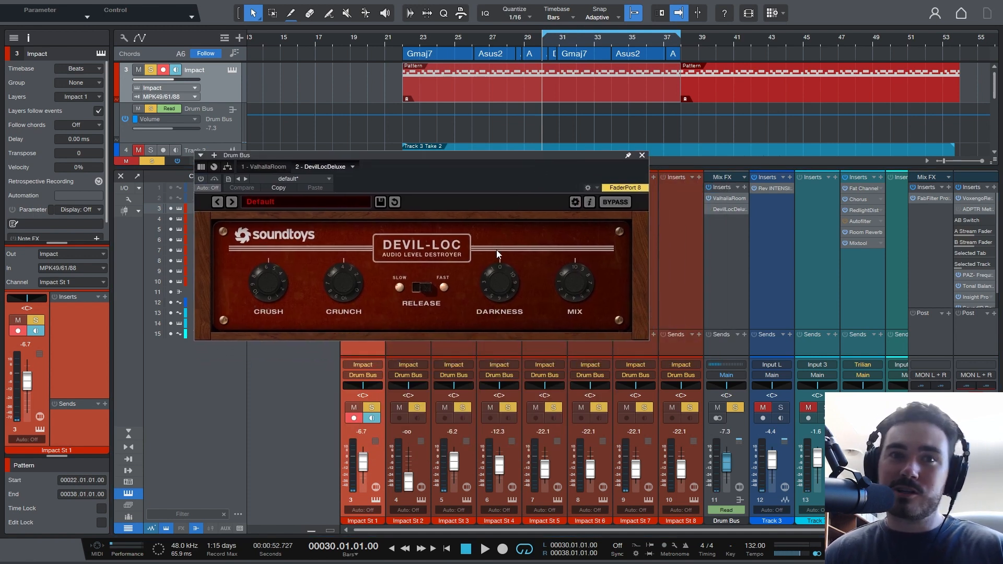
{"action": "left_click", "coordinate": [744, 188]}
{"action": "type", "text": "loch"}
{"action": "key", "text": "BackSpace"}
{"action": "key", "text": "Return"}
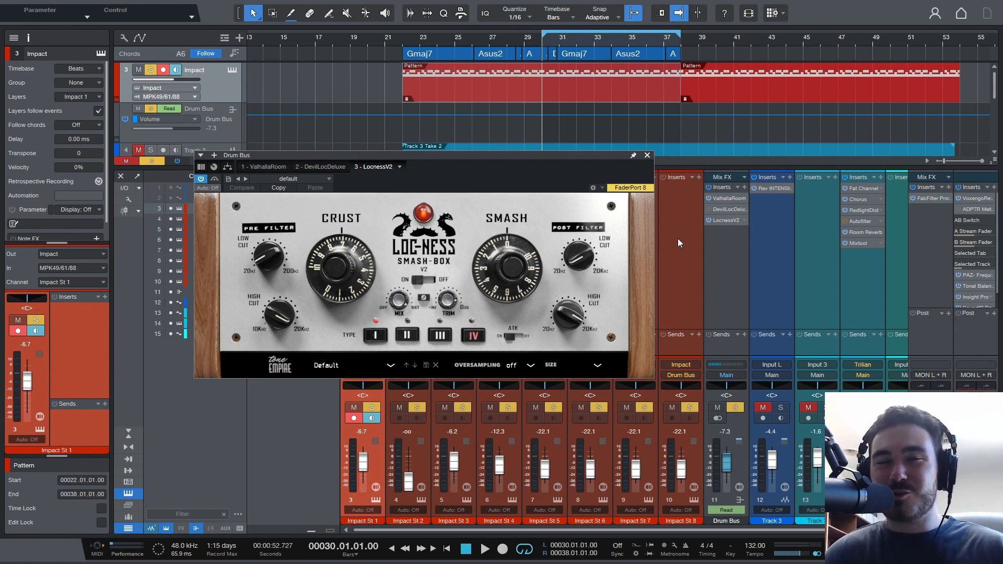
Bypass LocnessV2 and ValhallaRoom, enable DevilLocDeluxe, and compare the drum loop with and without it.
{"action": "left_click", "coordinate": [708, 219]}
{"action": "left_click", "coordinate": [709, 198]}
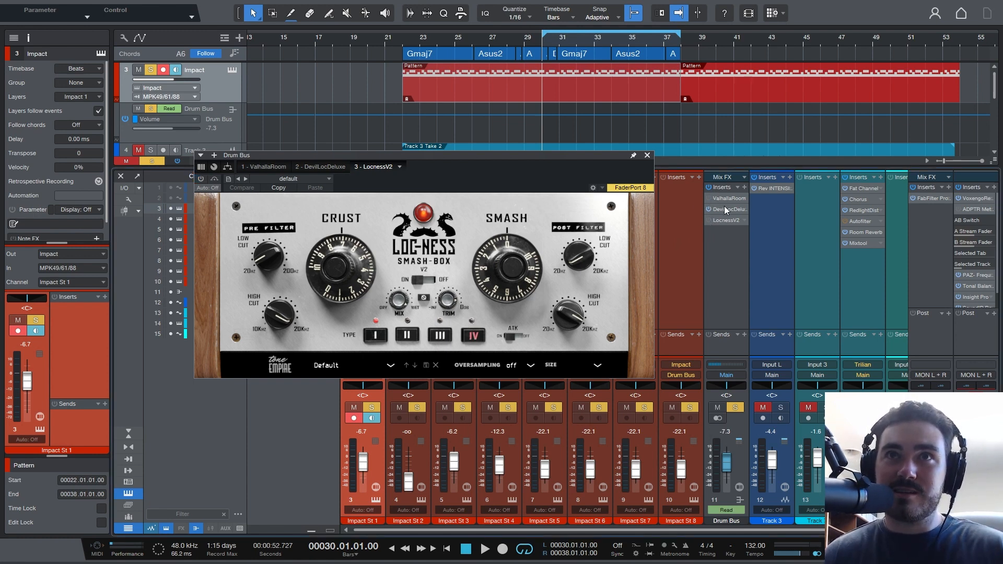
{"action": "left_click", "coordinate": [725, 209]}
{"action": "key", "text": "space"}
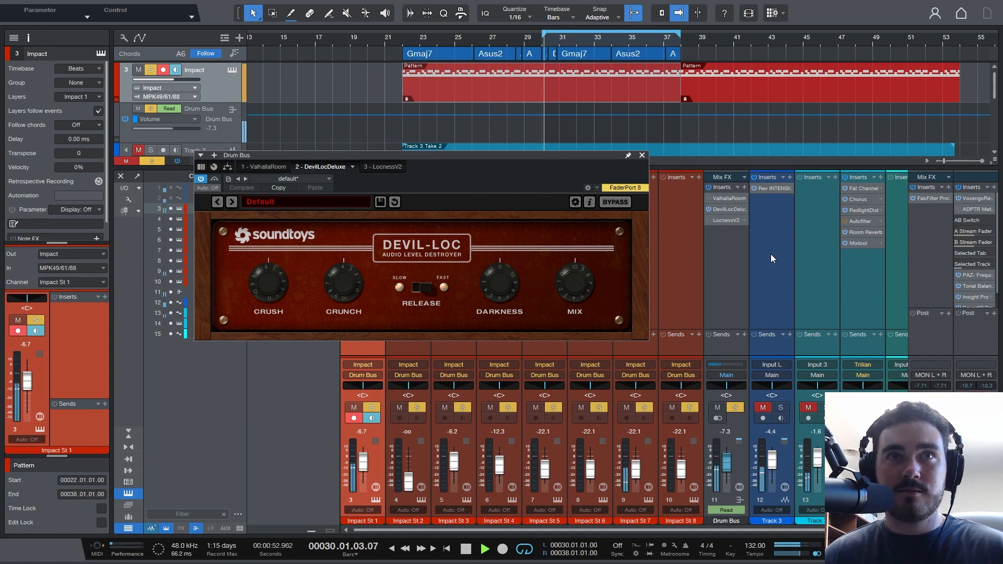
{"action": "left_click", "coordinate": [708, 205]}
{"action": "left_click", "coordinate": [707, 205]}
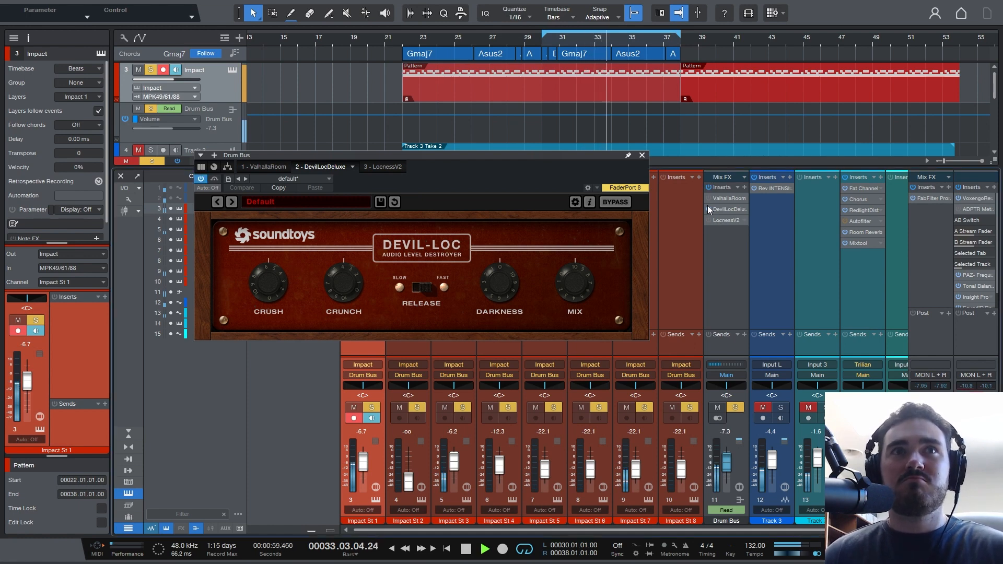
{"action": "key", "text": "space"}
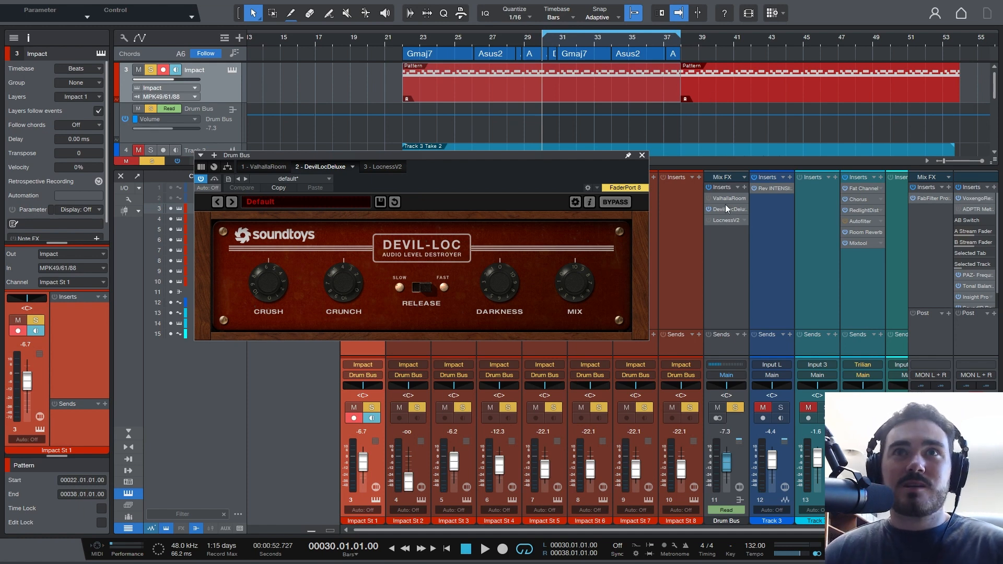
Re-enable ValhallaRoom on the Drum Bus and audition DevilLocDeluxe ahead of it before restoring ValhallaRoom as the first insert.
{"action": "left_click", "coordinate": [726, 249]}
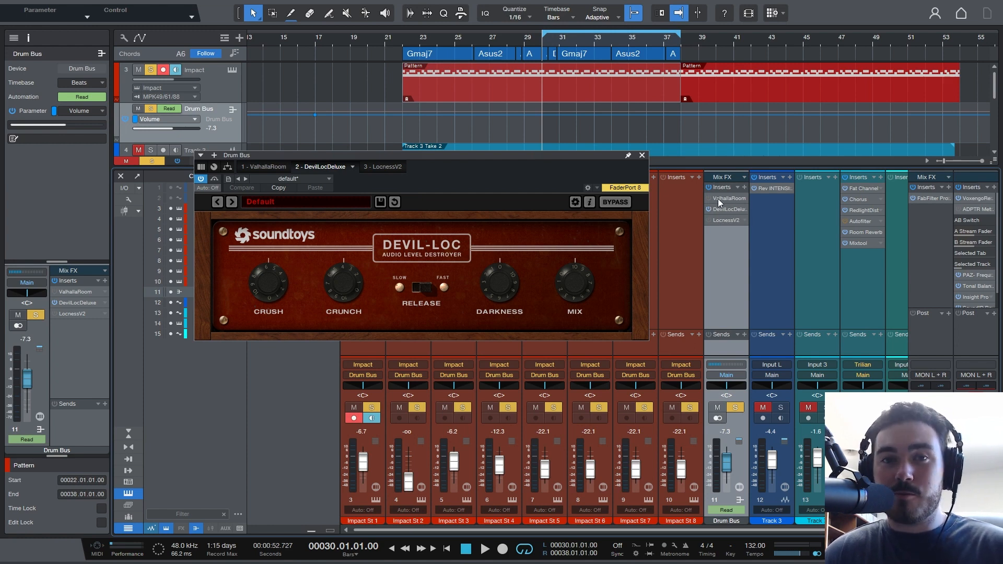
{"action": "left_click_drag", "start_coordinate": [719, 208], "coordinate": [721, 198]}
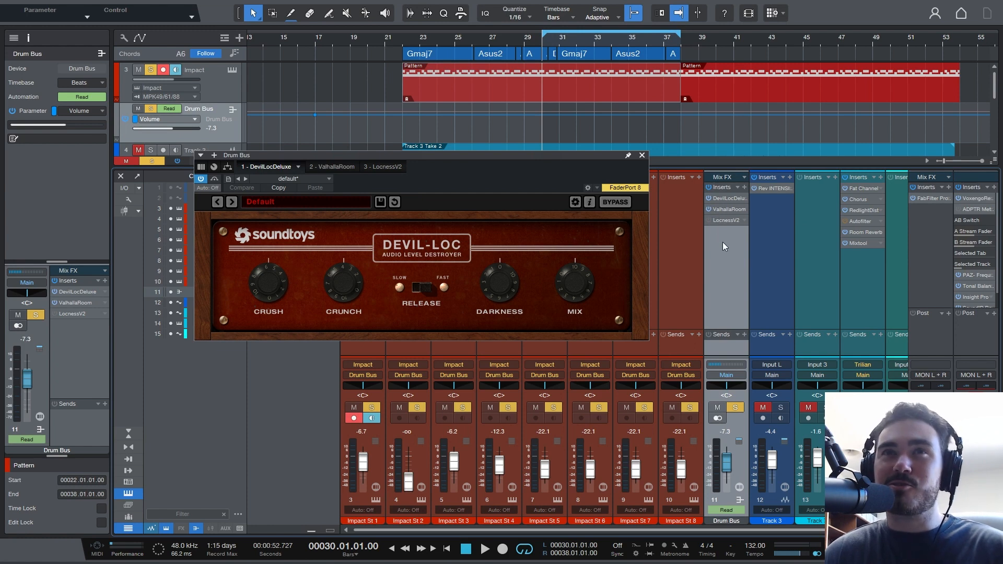
{"action": "key", "text": "space"}
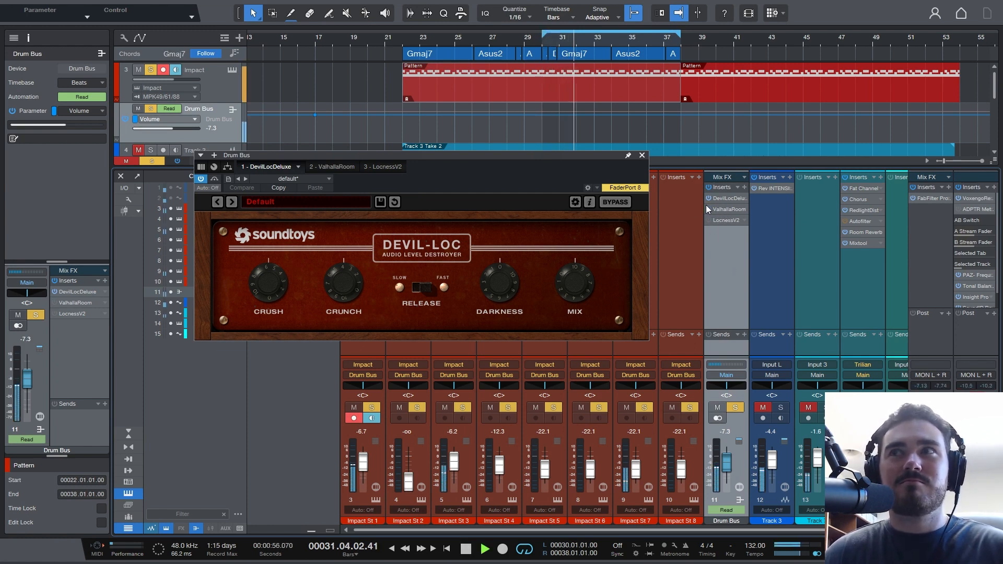
{"action": "left_click_drag", "start_coordinate": [724, 209], "coordinate": [729, 193]}
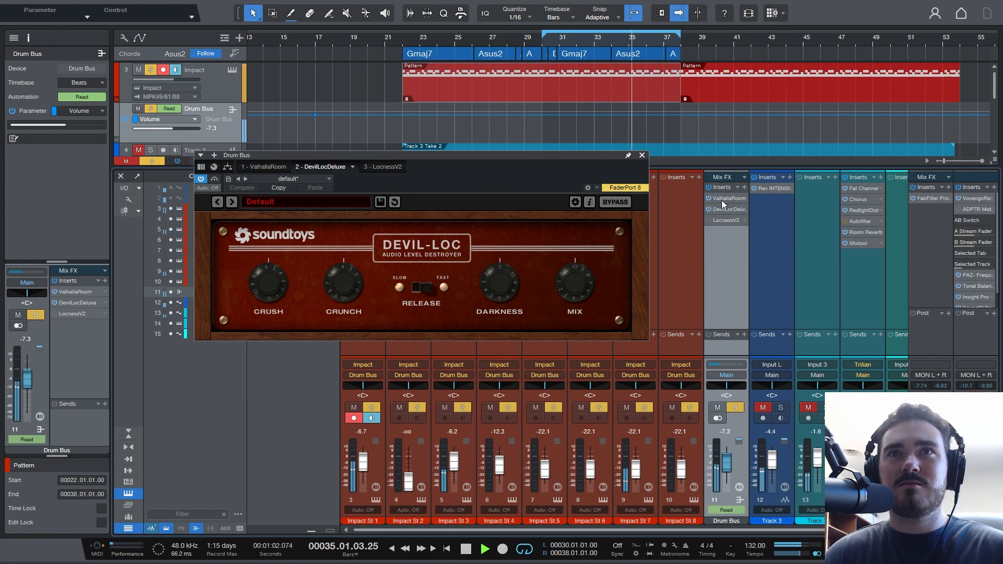
{"action": "left_click", "coordinate": [722, 197]}
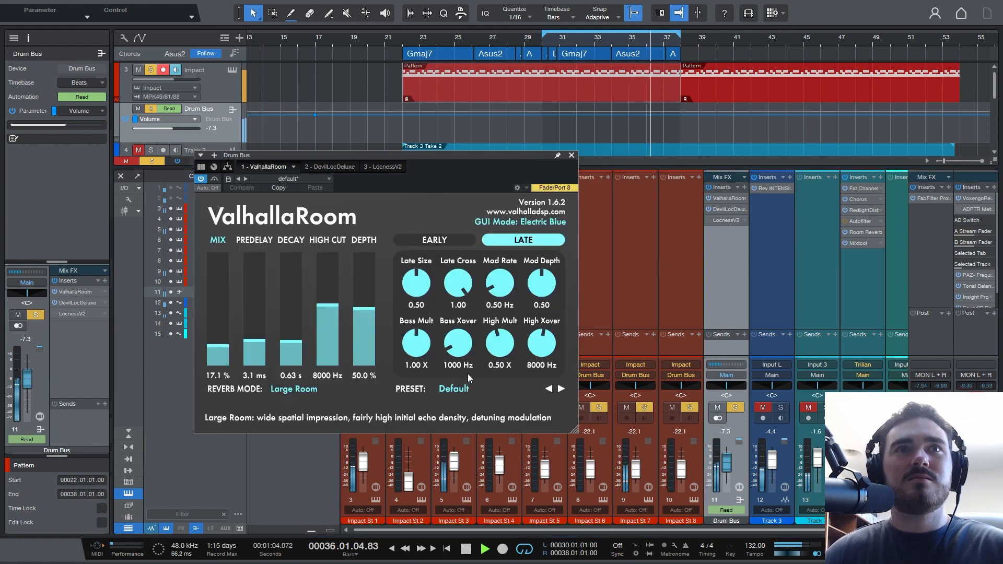
{"action": "key", "text": "space"}
{"action": "left_click", "coordinate": [572, 155]}
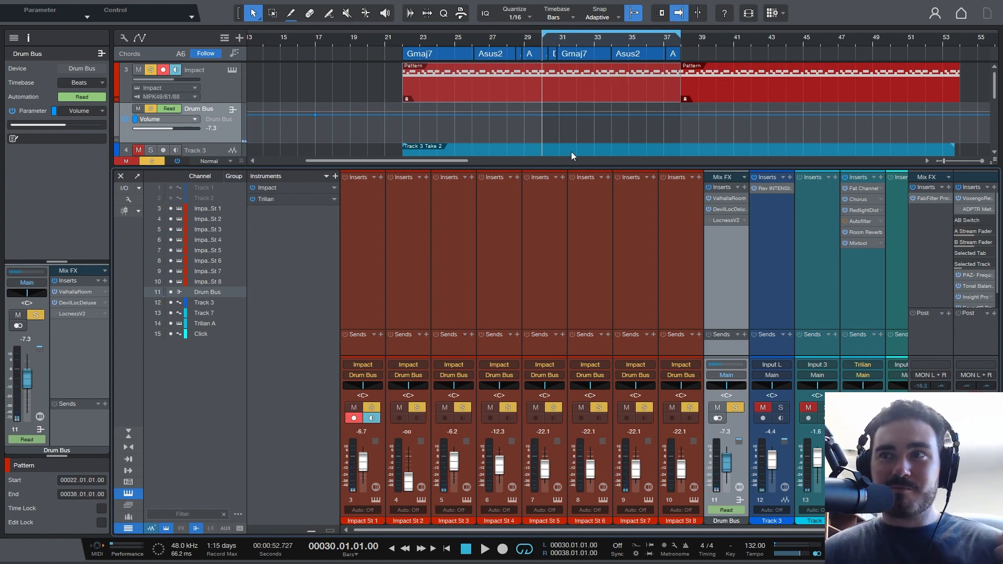
Set ValhallaRoom's late Bass Mult to 0.57 X and audition the drum loop with and without the Drum Bus inserts.
{"action": "left_click", "coordinate": [732, 199]}
{"action": "mouse_move", "coordinate": [415, 348]}
{"action": "left_mouse_down"}
{"action": "mouse_move", "coordinate": [422, 365]}
{"action": "mouse_move", "coordinate": [411, 321]}
{"action": "mouse_move", "coordinate": [416, 360]}
{"action": "left_mouse_up"}
{"action": "key", "text": "space"}
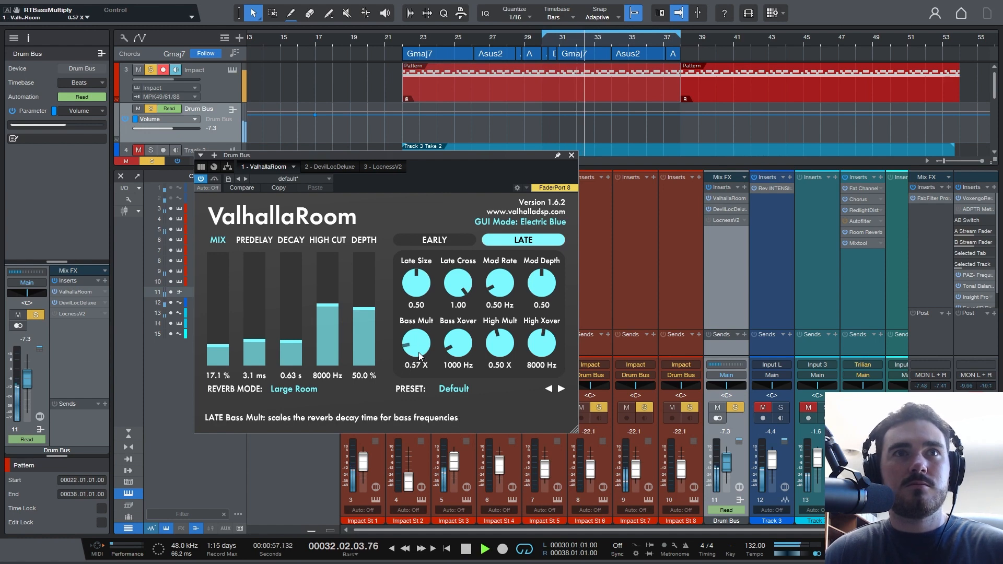
{"action": "left_click", "coordinate": [571, 156]}
{"action": "left_click", "coordinate": [708, 187]}
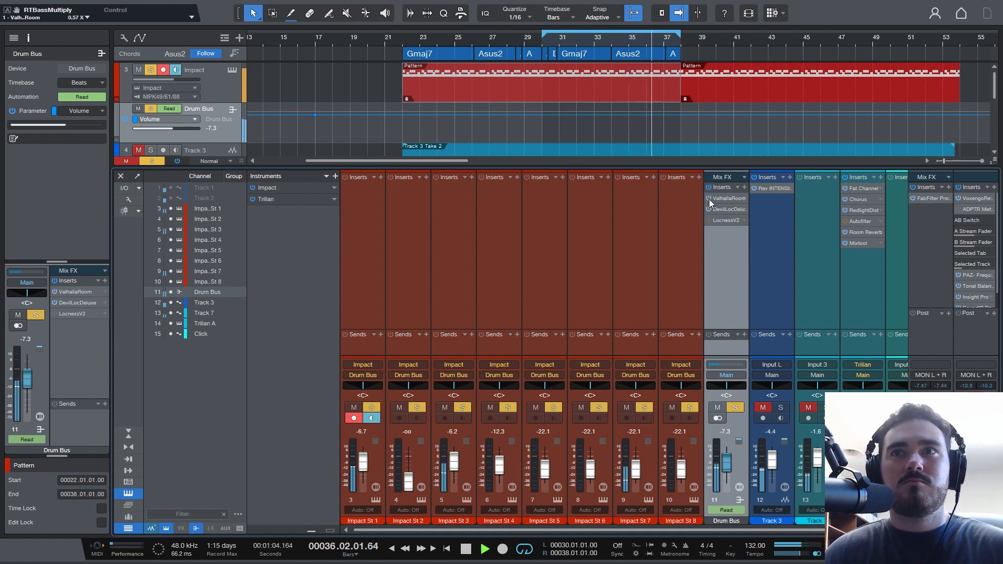
{"action": "key", "text": "space"}
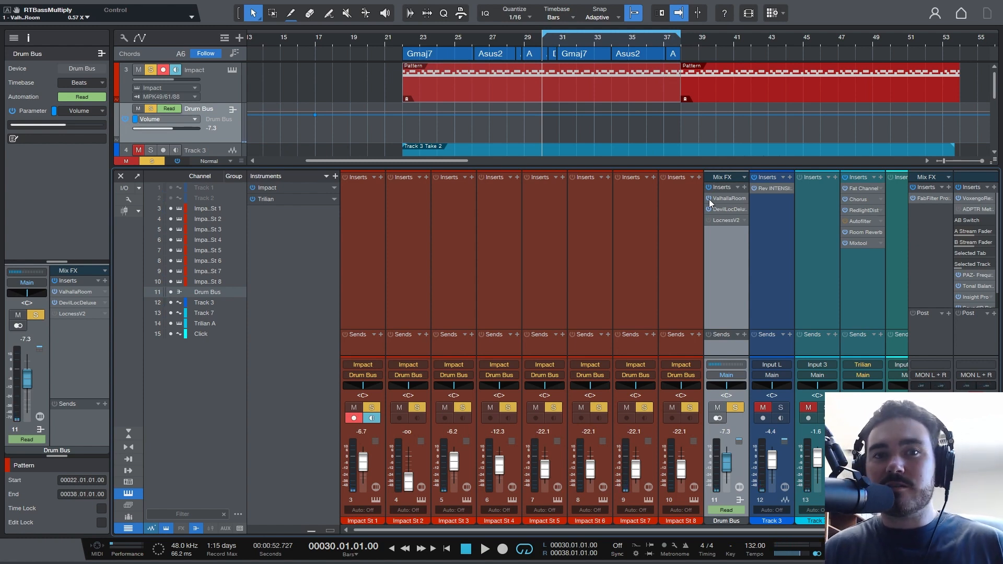
Unsolo the drums and play the full mix with all Drum Bus inserts bypassed.
{"action": "key", "text": "s"}
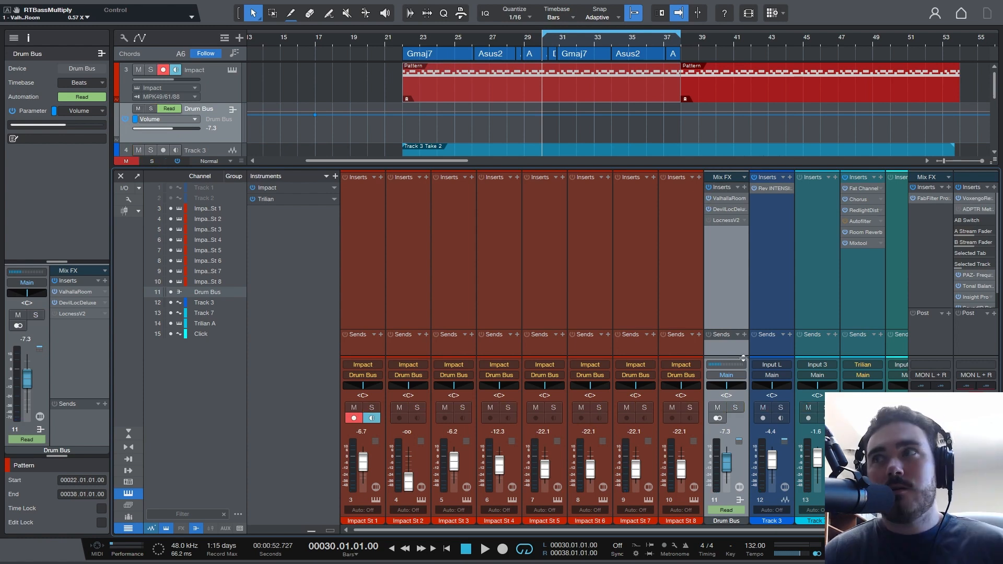
{"action": "left_click", "coordinate": [708, 187]}
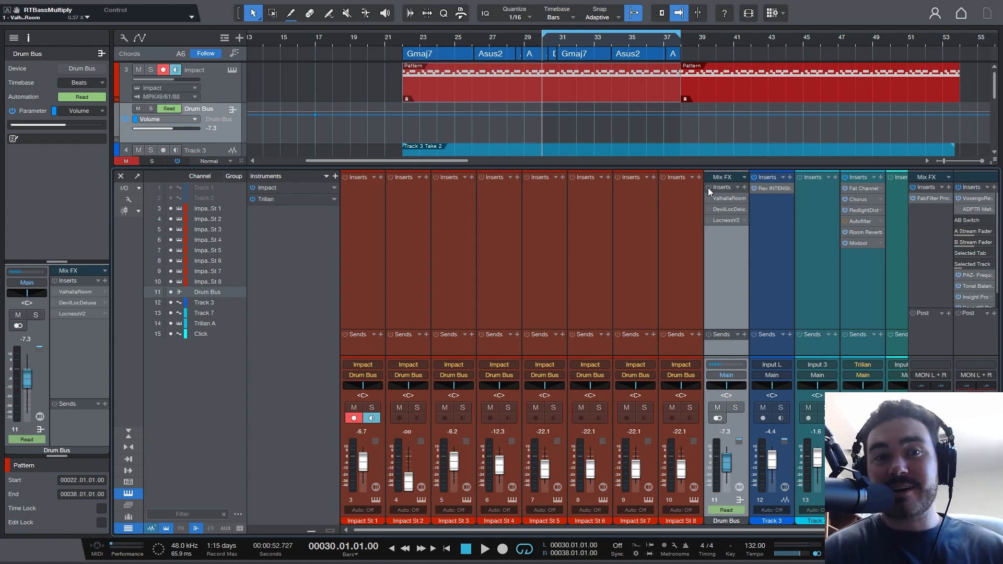
{"action": "key", "text": "F2"}
{"action": "key", "text": "F2"}
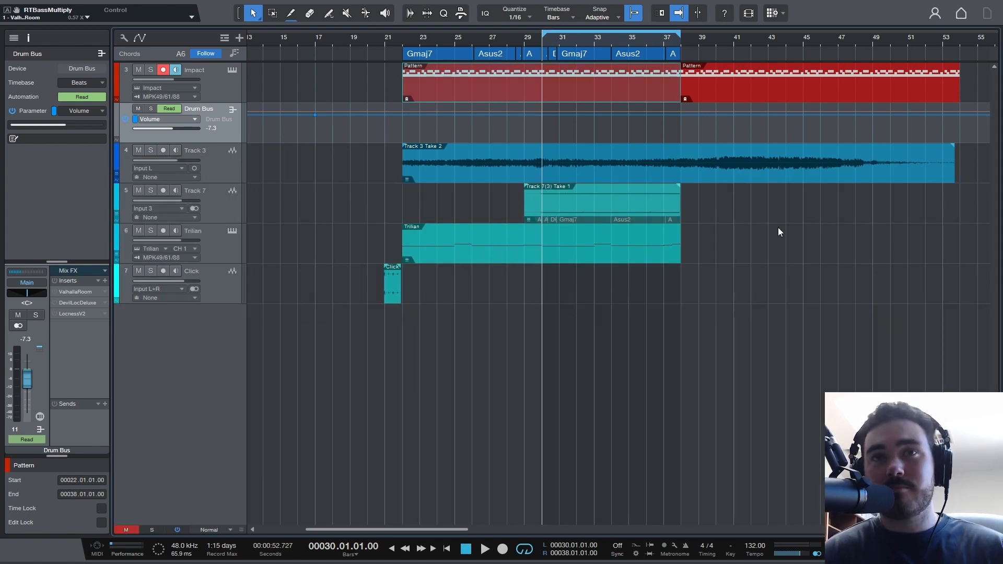
{"action": "key", "text": "space"}
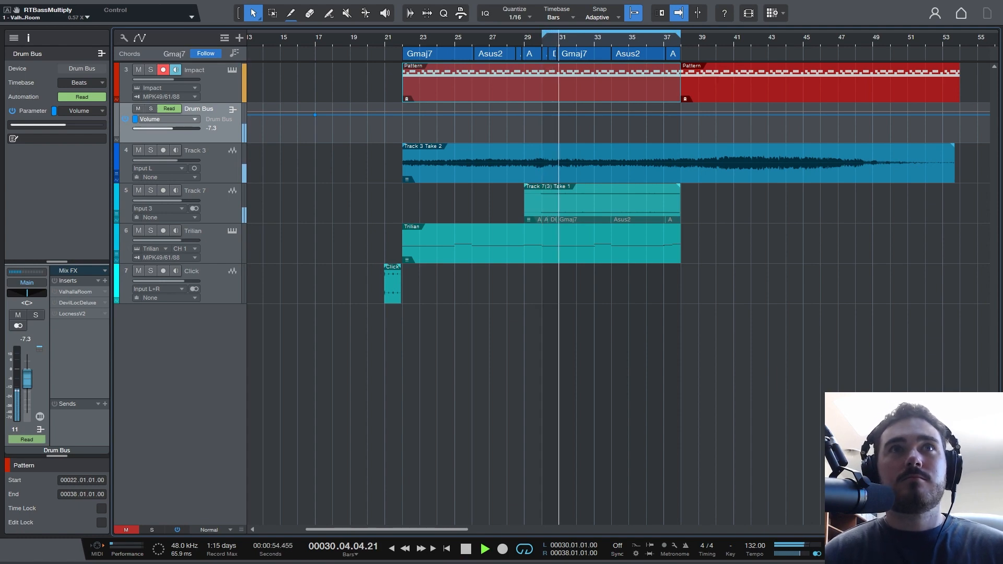
{"action": "key", "text": "F3"}
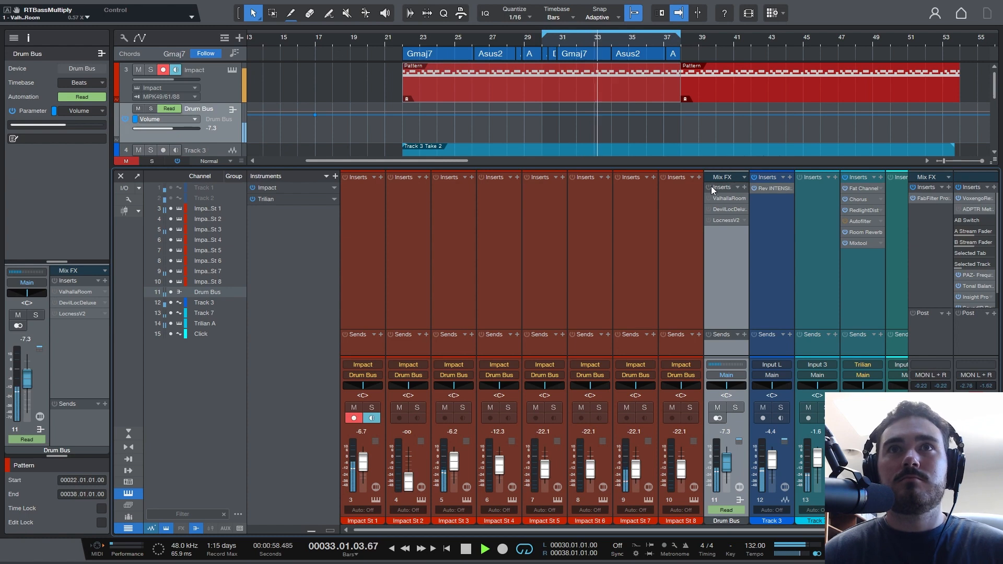
{"action": "key", "text": "space"}
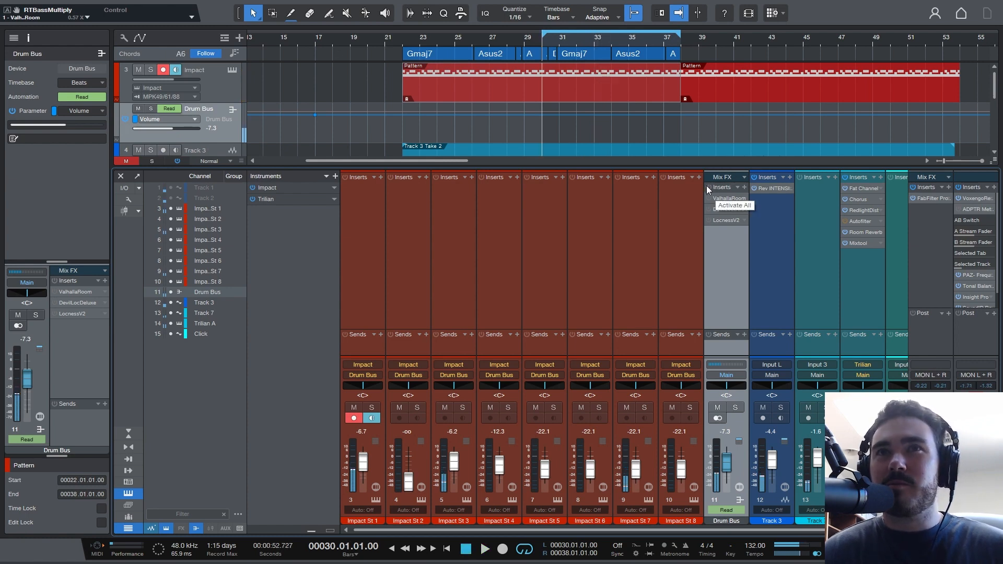
Reactivate the Drum Bus inserts, compare the full mix with and without them, and return to the full arrangement view.
{"action": "left_click", "coordinate": [706, 186]}
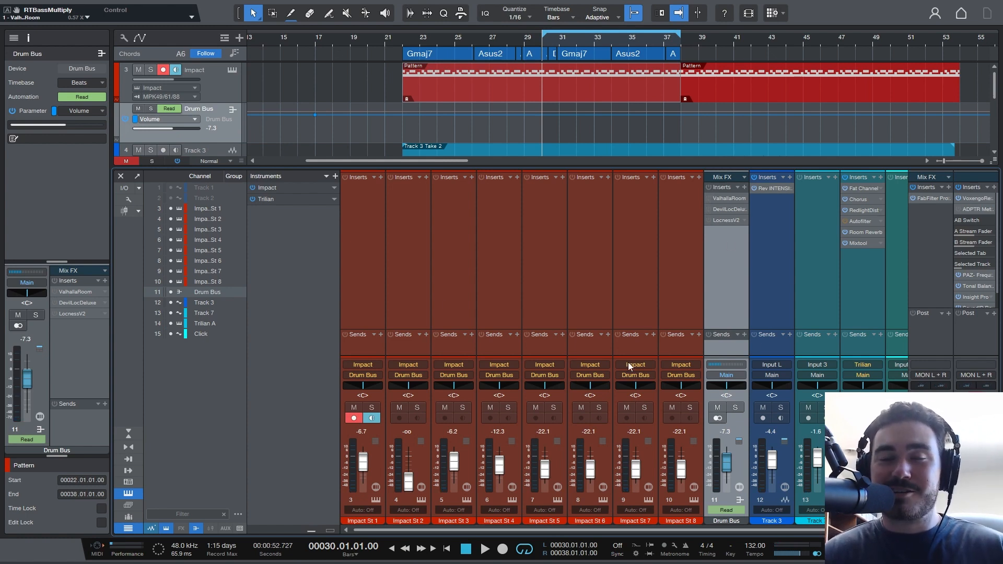
{"action": "left_click", "coordinate": [709, 186]}
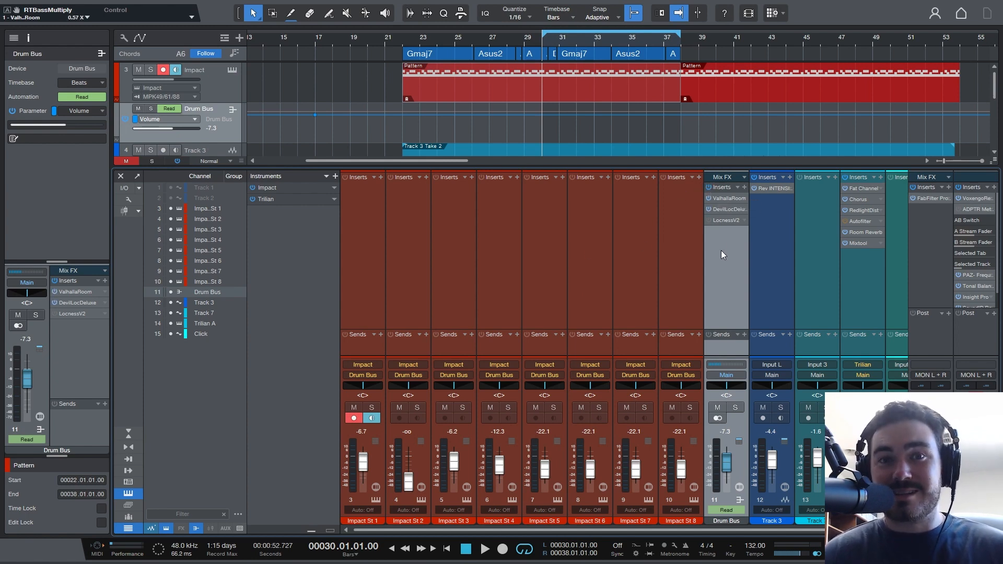
{"action": "key", "text": "space"}
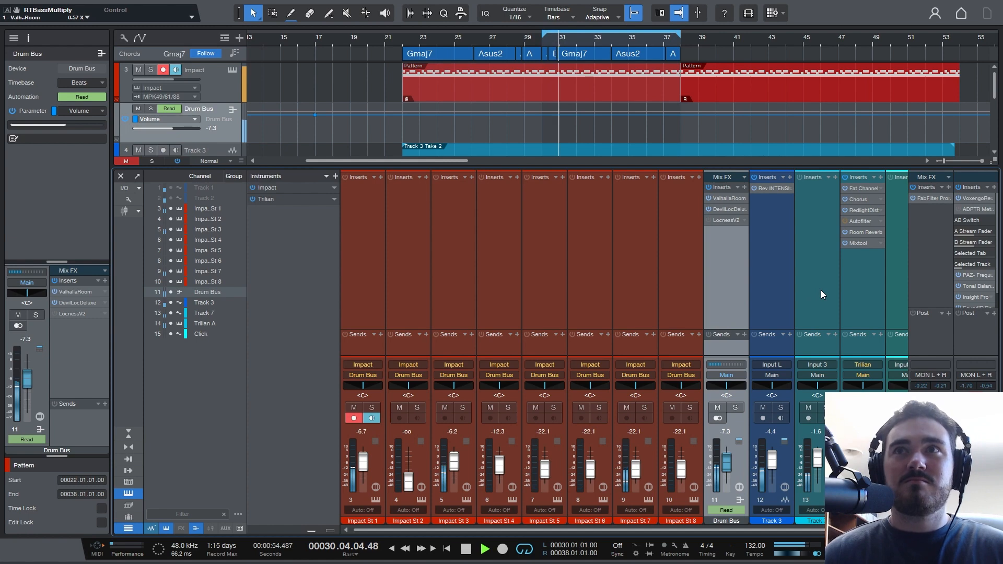
{"action": "left_click", "coordinate": [708, 186]}
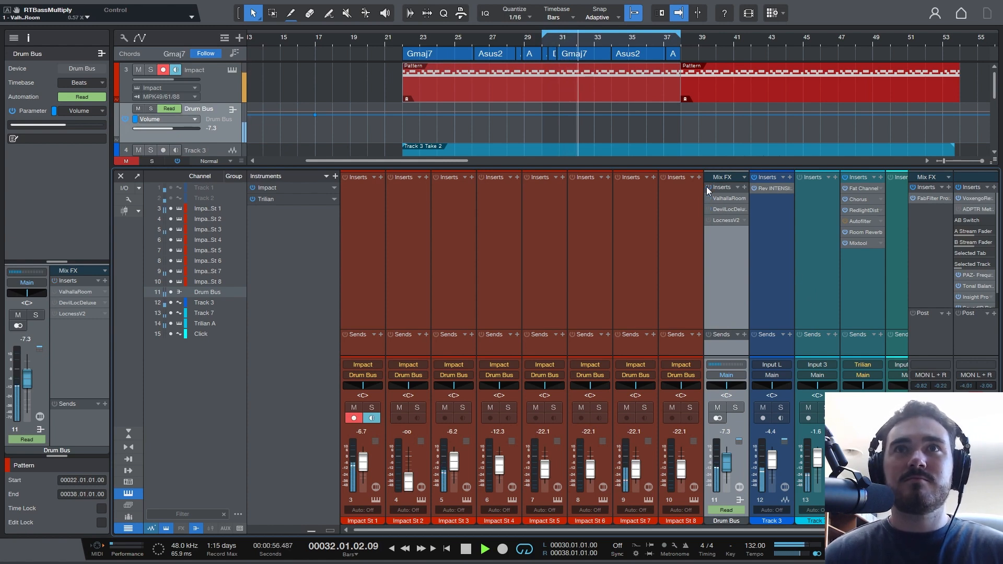
{"action": "left_click", "coordinate": [708, 187]}
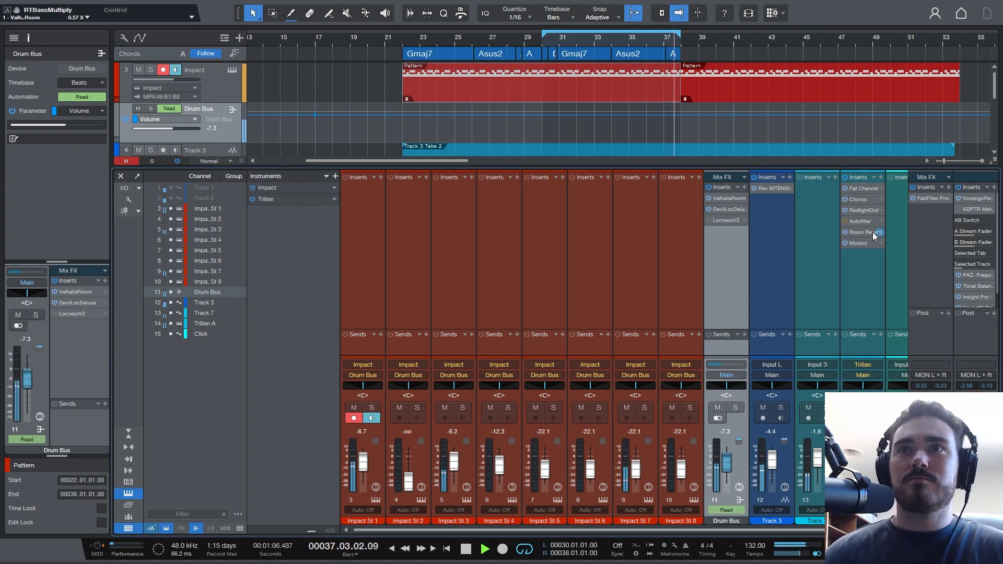
{"action": "key", "text": "space"}
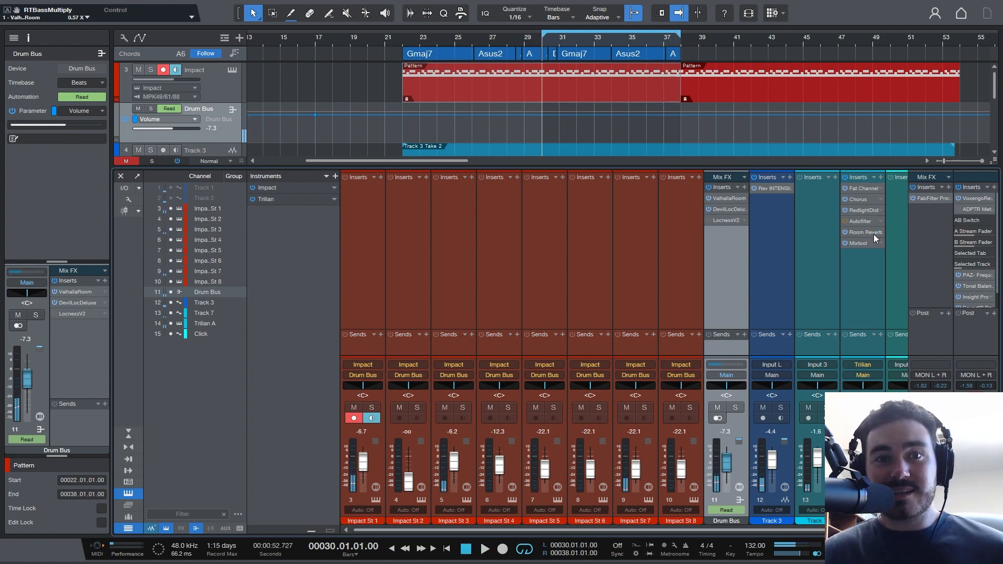
{"action": "key", "text": "F2"}
{"action": "key", "text": "F2"}
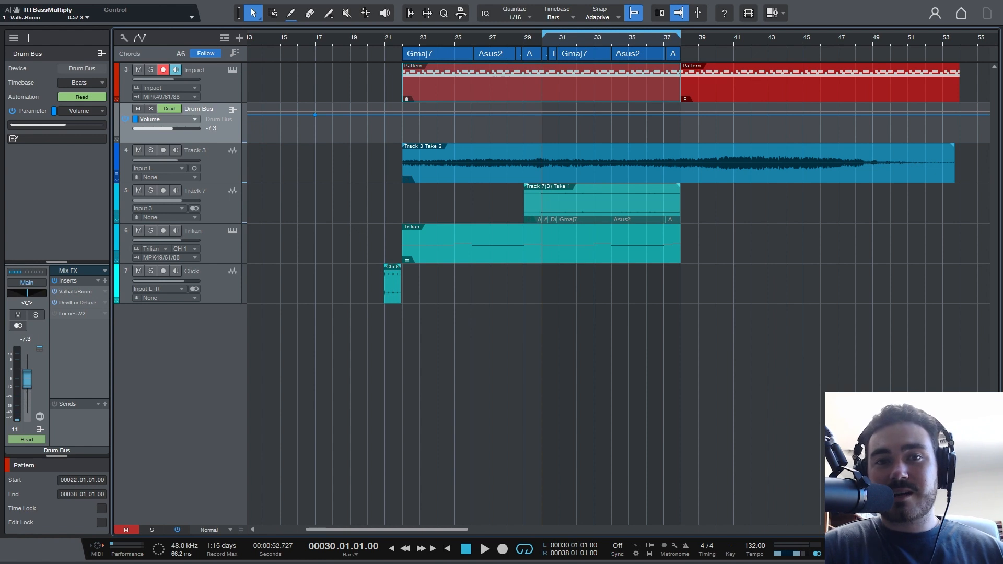